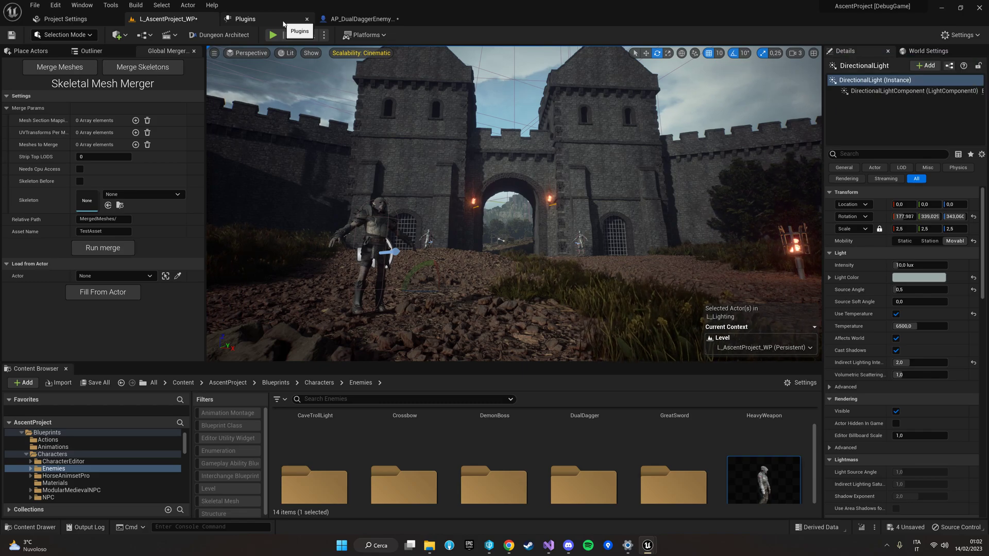
# - Review the installed ACF Tools plugins, including SkeletalMeshMerger, then return to the castle level
pyautogui.click(251, 19)
pyautogui.click(51, 92)
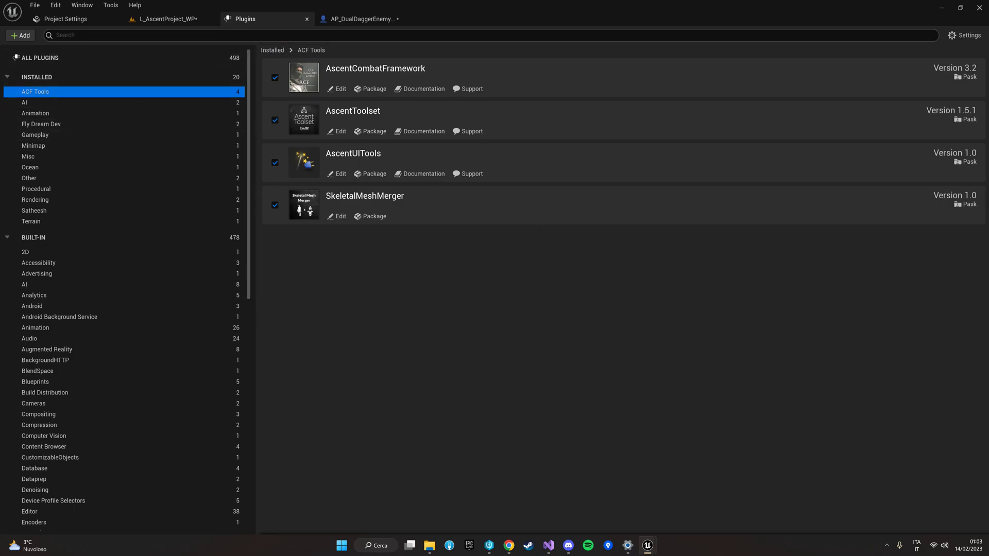
pyautogui.click(55, 5)
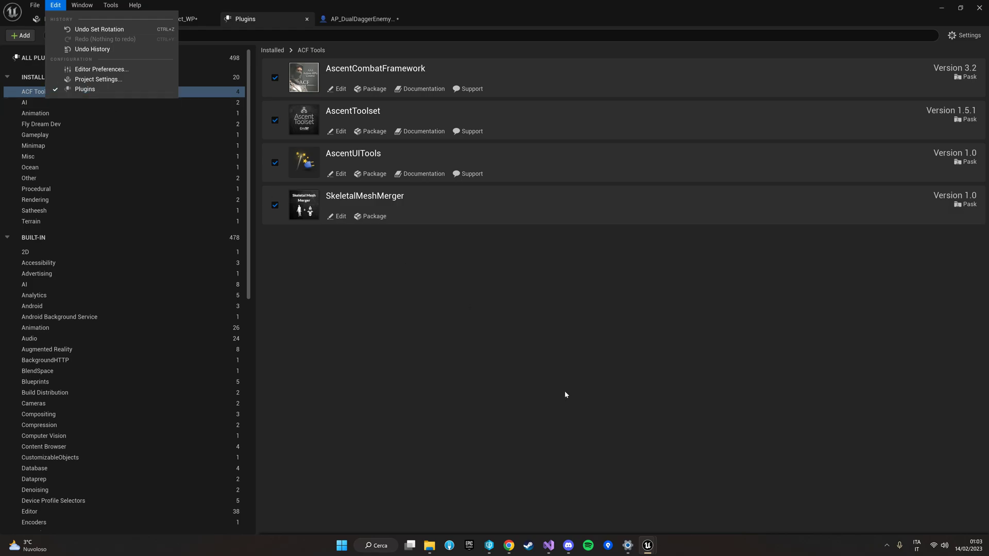
pyautogui.click(395, 235)
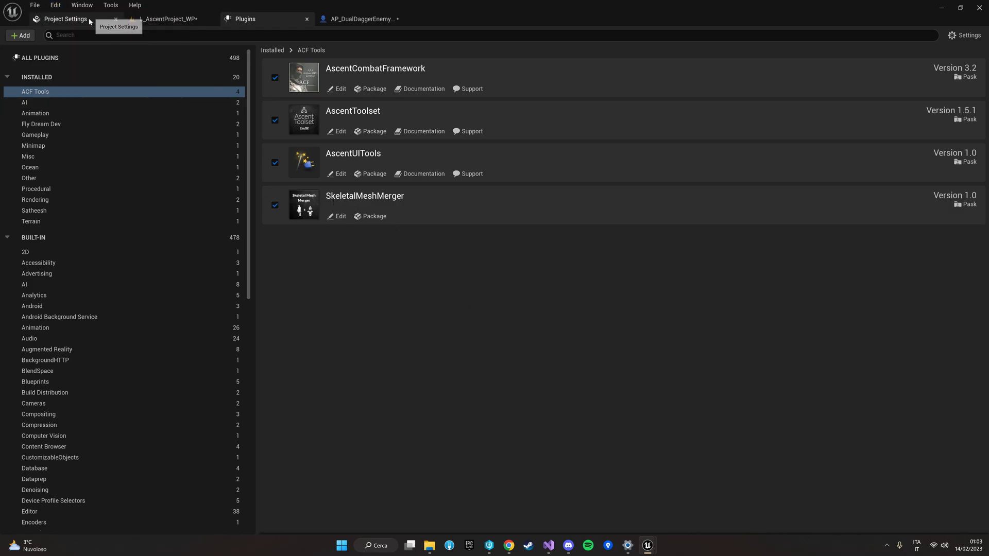
pyautogui.click(157, 18)
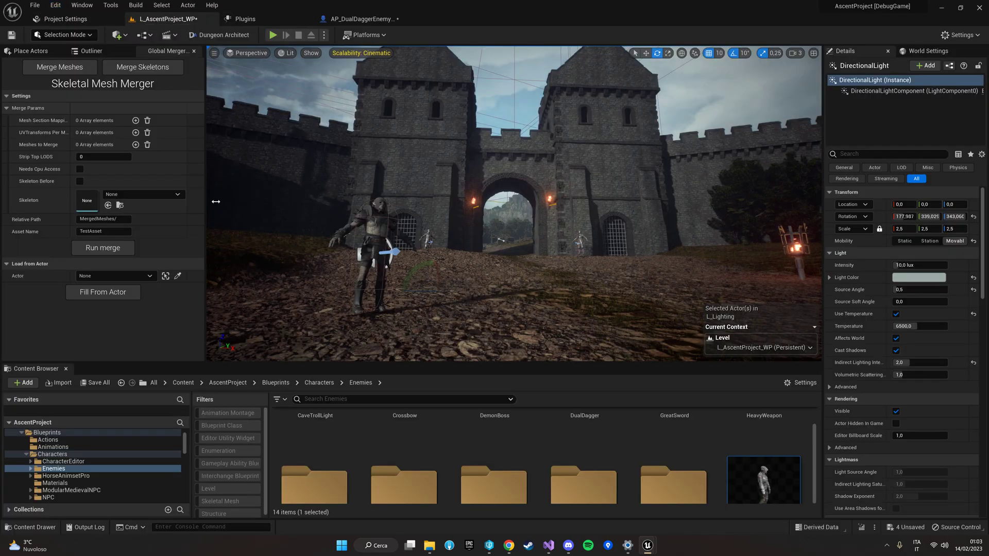
# - Enlarge the Content Browser and expand AscentProject's Plugins folder to reveal SkeletalMeshMerger Content
pyautogui.click(794, 383)
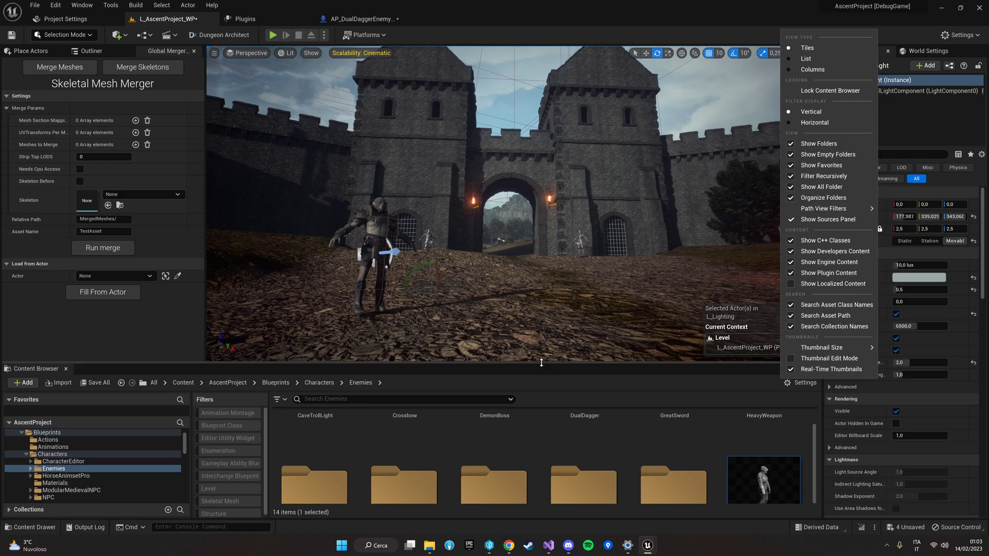
pyautogui.moveTo(541, 363); pyautogui.dragTo(540, 302)
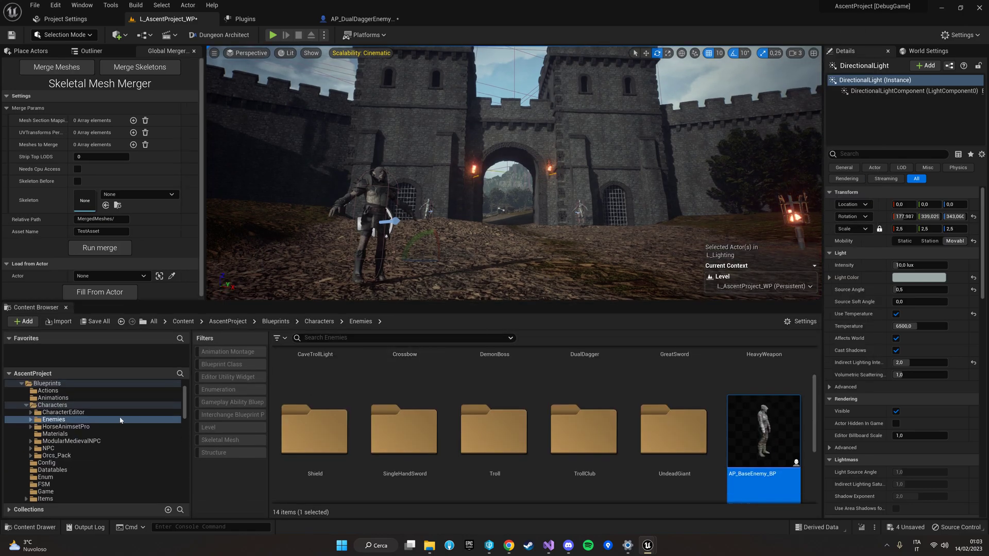
pyautogui.click(32, 408)
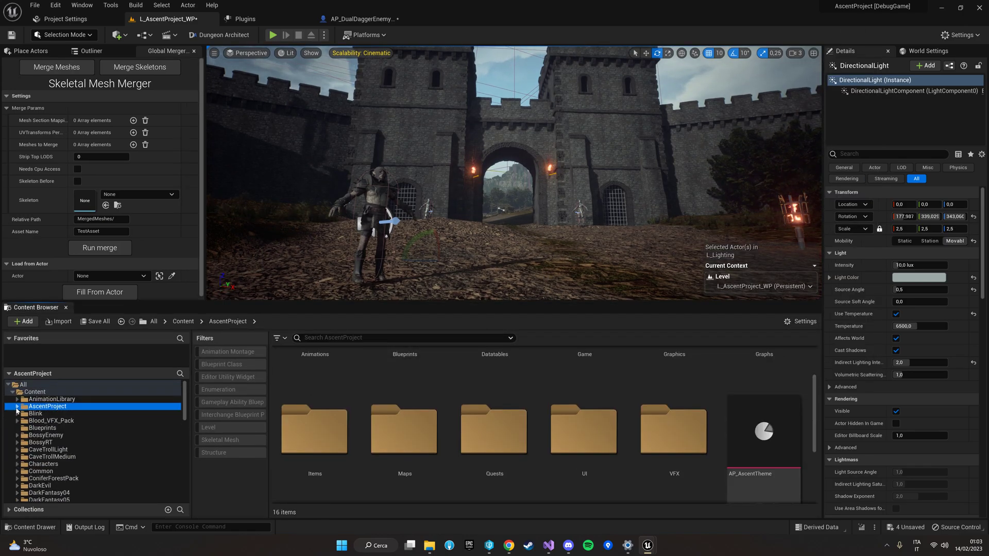
pyautogui.scroll(-5, 85, 453)
pyautogui.scroll(-8, 86, 456)
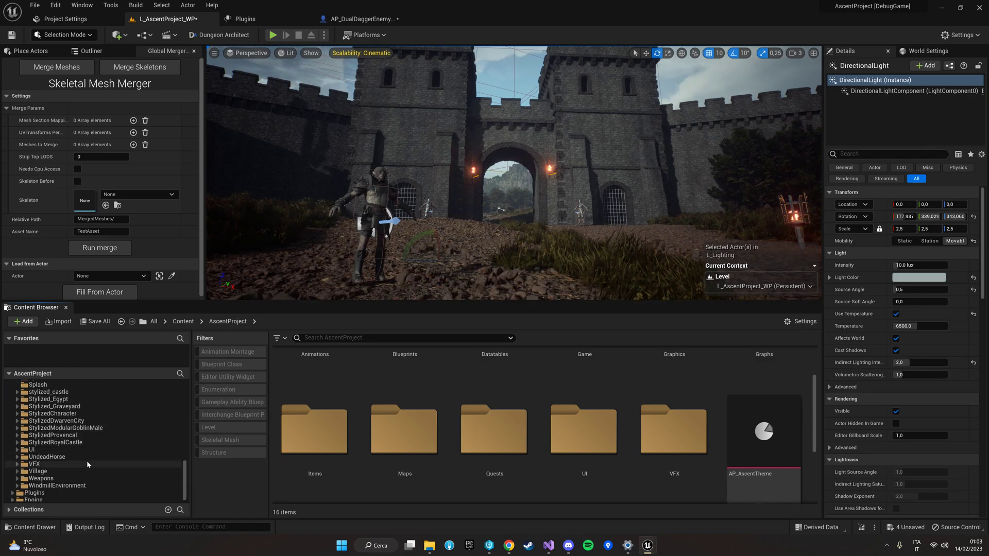
pyautogui.click(12, 491)
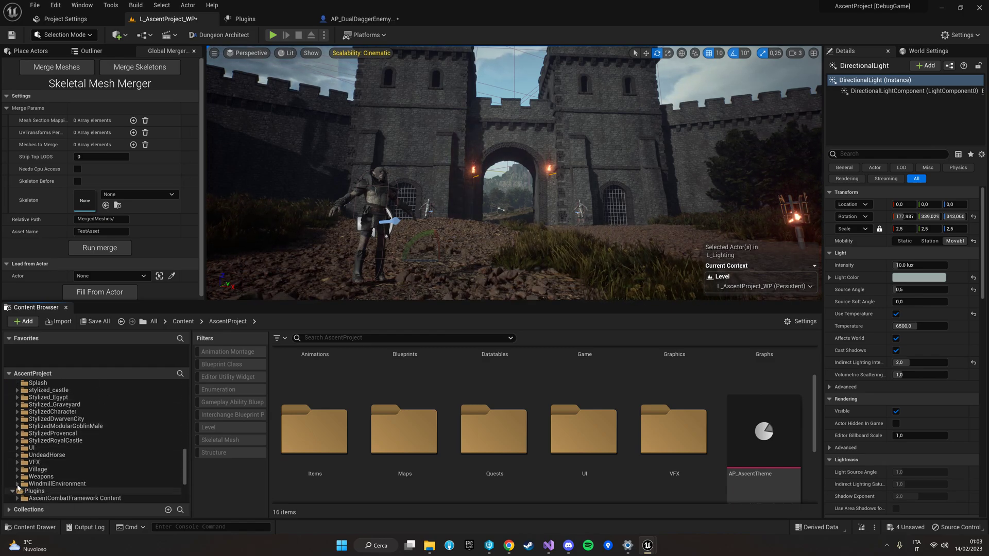
pyautogui.scroll(-4, 44, 462)
pyautogui.scroll(-1, 43, 462)
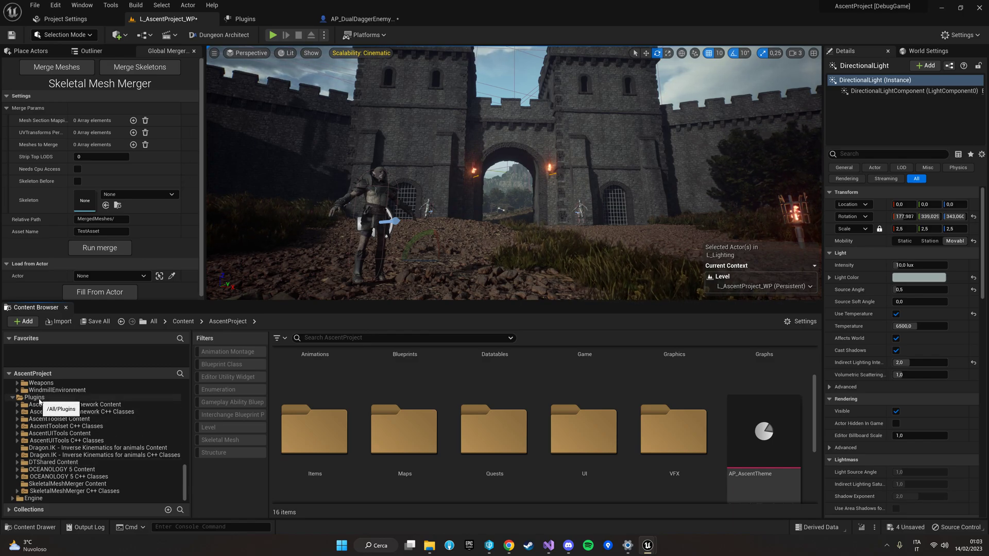
# - Open SkeletalMeshMerger Content and launch the GlobalMerger_EUW editor utility widget
pyautogui.click(38, 484)
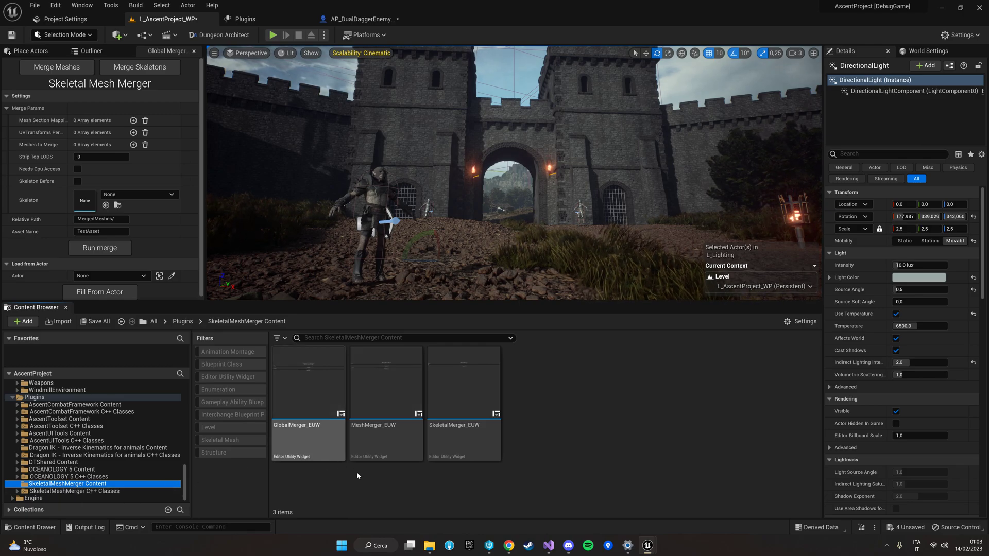
pyautogui.rightClick(315, 449)
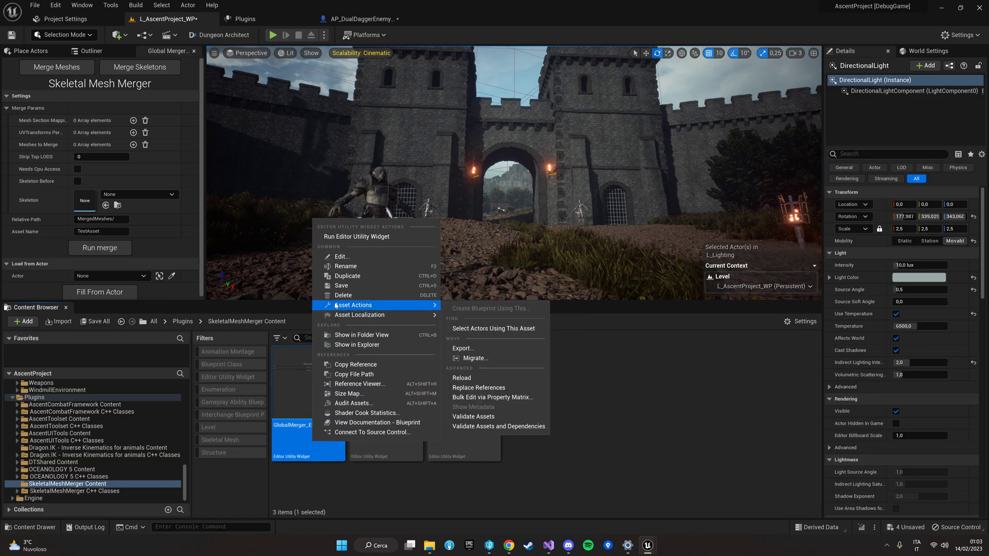
pyautogui.click(369, 237)
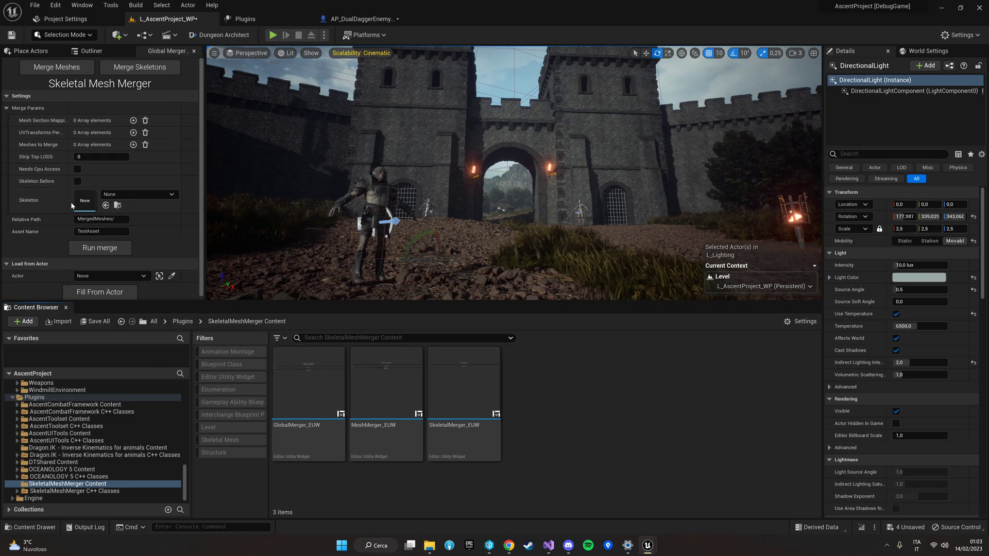
pyautogui.moveTo(464, 206)
pyautogui.mouseDown(button='right')
pyautogui.moveTo(479, 237)
pyautogui.moveTo(475, 219)
pyautogui.mouseUp(button='right')
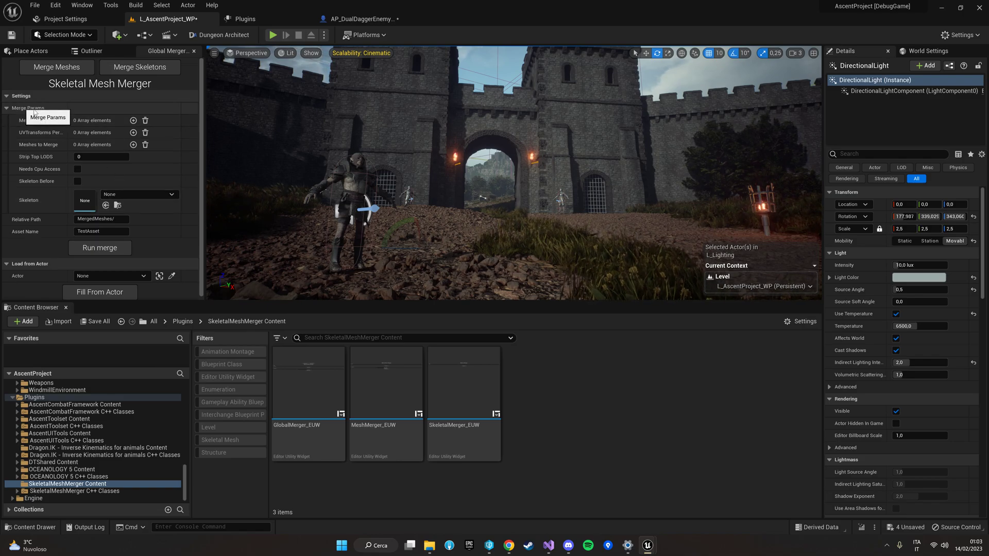
# - Add an Index [0] entry to Meshes to Merge, leaving its mesh unselected
pyautogui.click(132, 145)
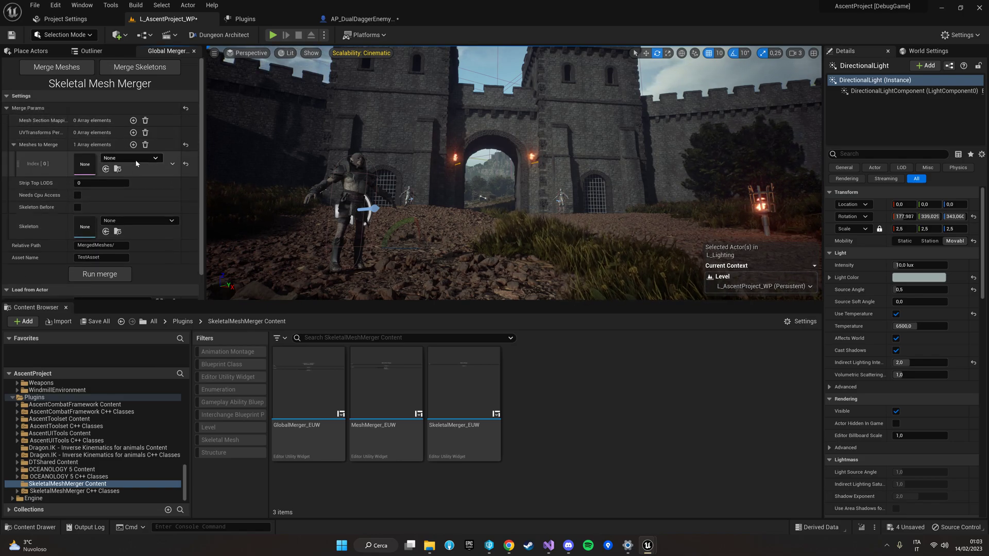
pyautogui.click(121, 158)
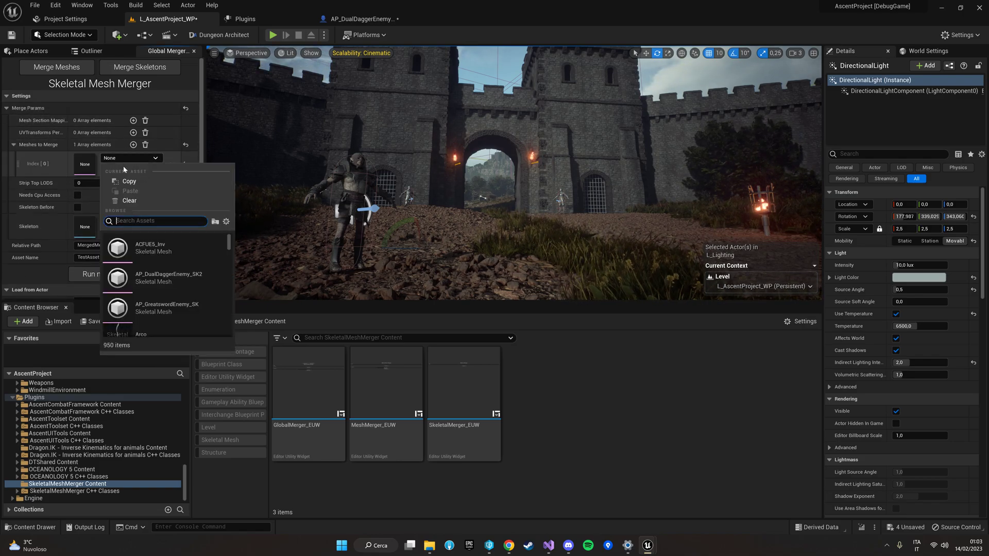
pyautogui.click(61, 184)
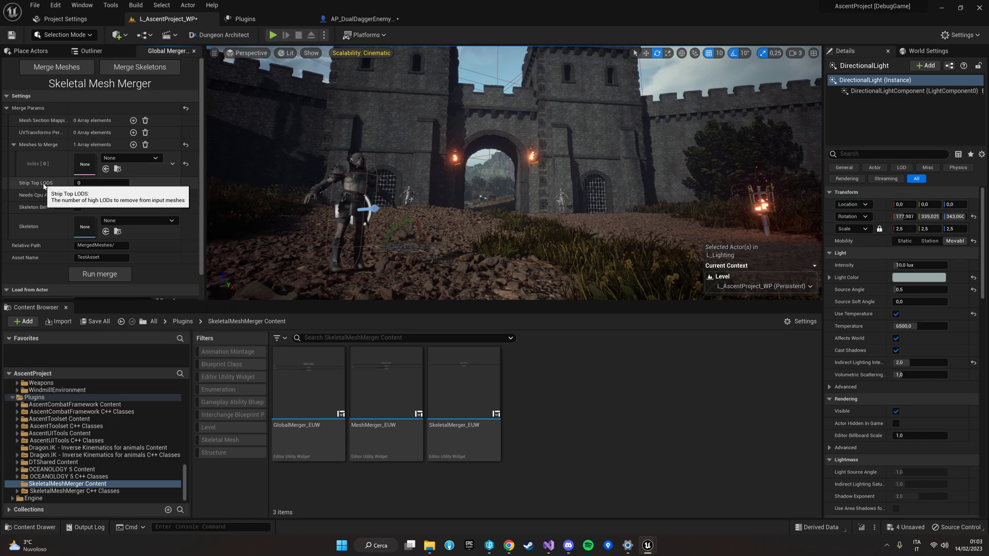
# - Replace the empty slot with AP_DualDaggerEnemy_BP2's five meshes, output named AP_DualDaggerEnemy_SK2
pyautogui.click(145, 145)
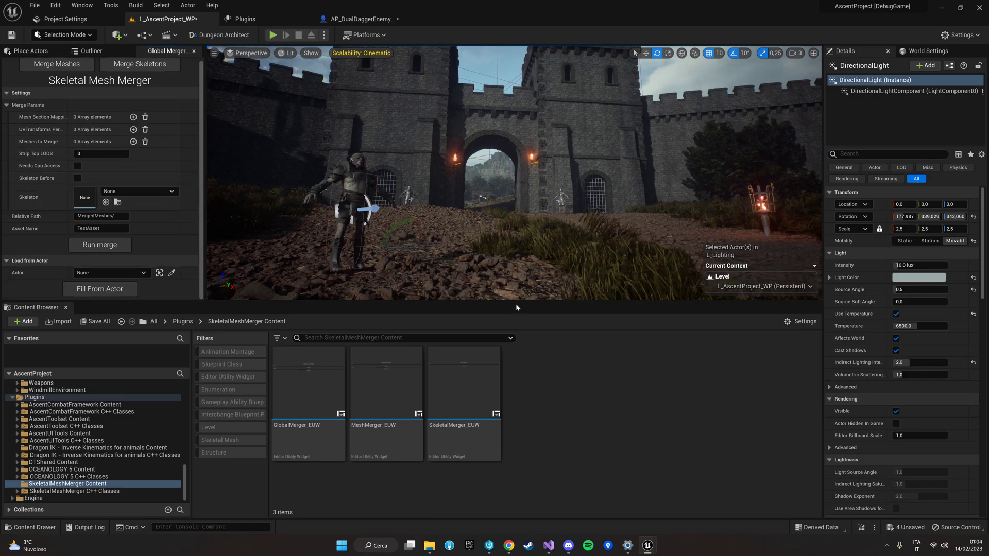
pyautogui.moveTo(516, 308); pyautogui.dragTo(506, 387)
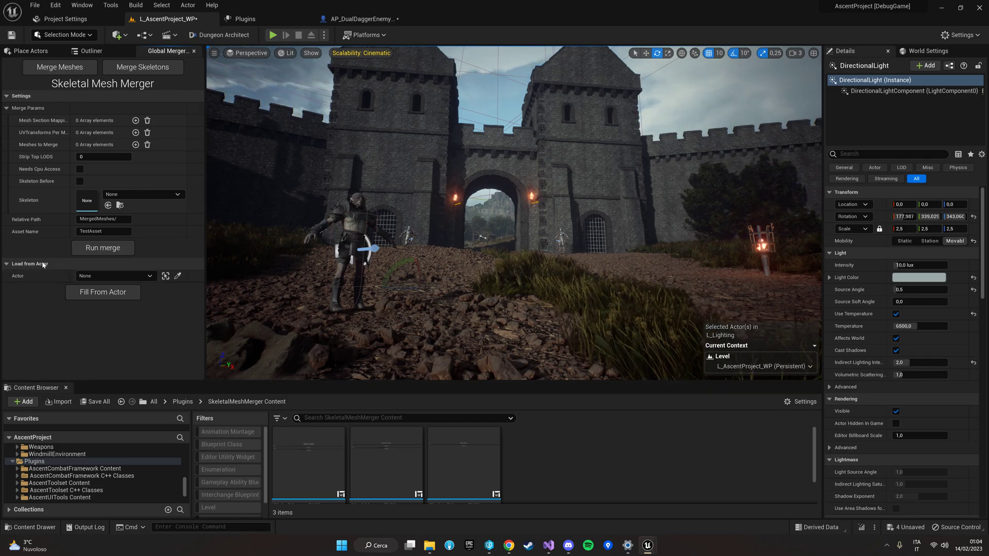
pyautogui.click(177, 279)
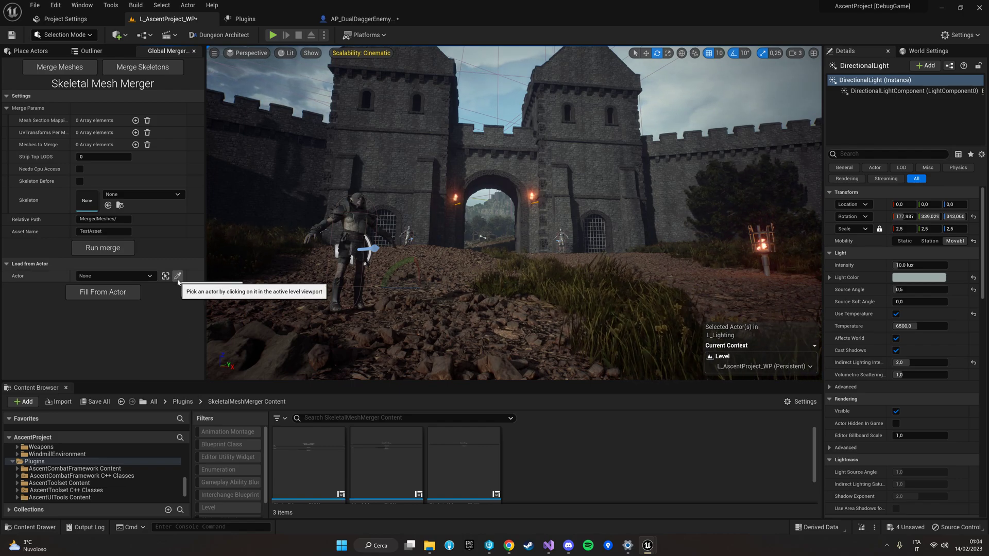
pyautogui.click(356, 218)
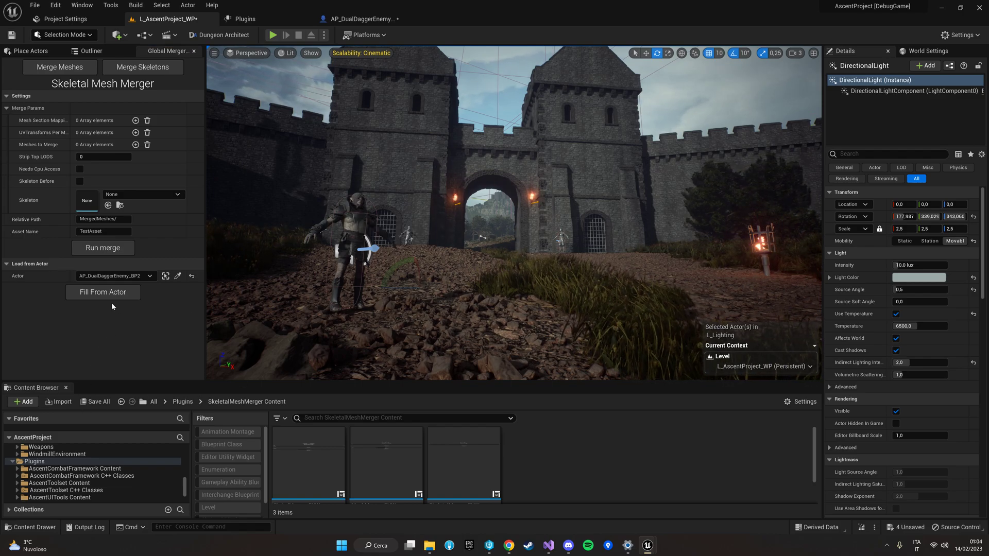
pyautogui.click(102, 294)
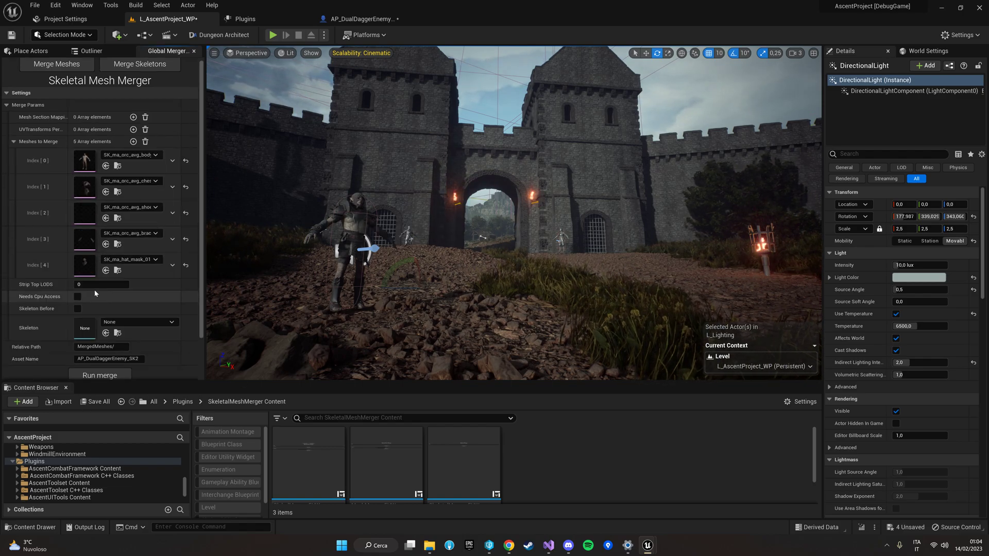
pyautogui.scroll(-2, 126, 192)
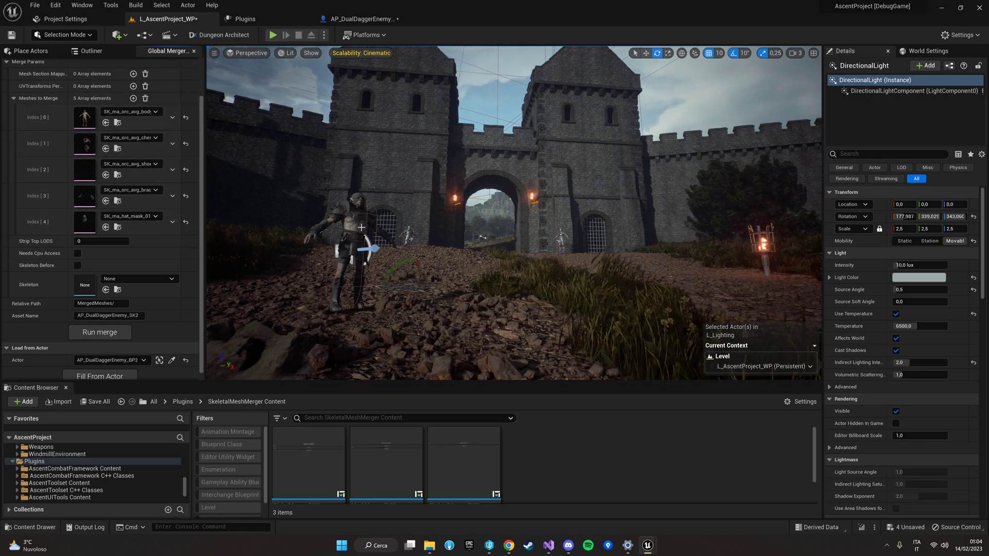
pyautogui.click(356, 19)
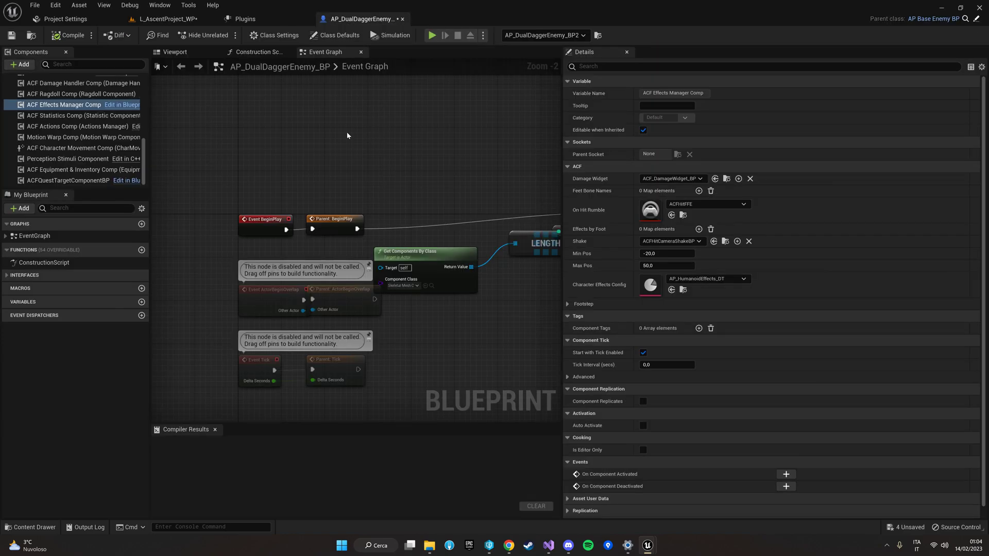
pyautogui.moveTo(358, 123); pyautogui.dragTo(279, 185, button='right')
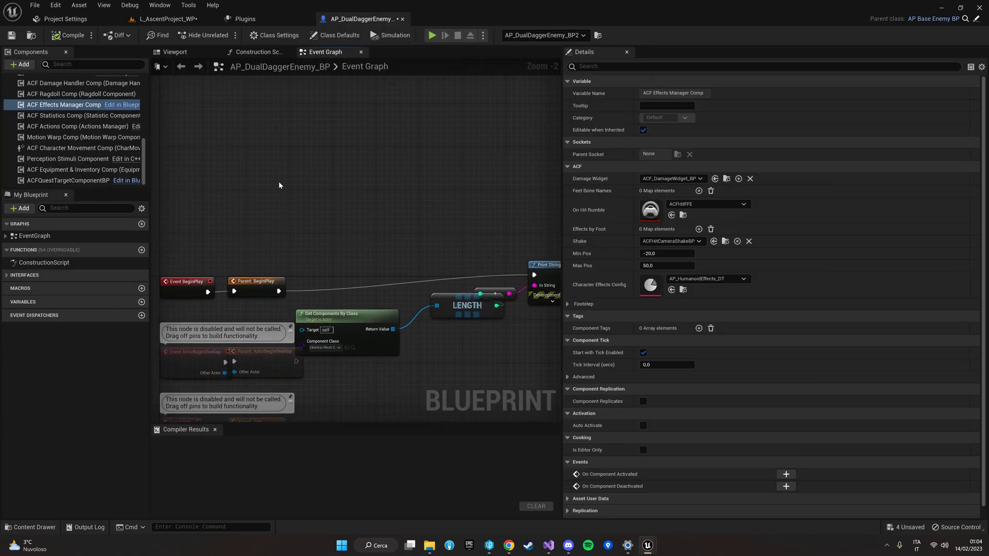
pyautogui.click(190, 55)
pyautogui.moveTo(349, 237); pyautogui.dragTo(183, 204)
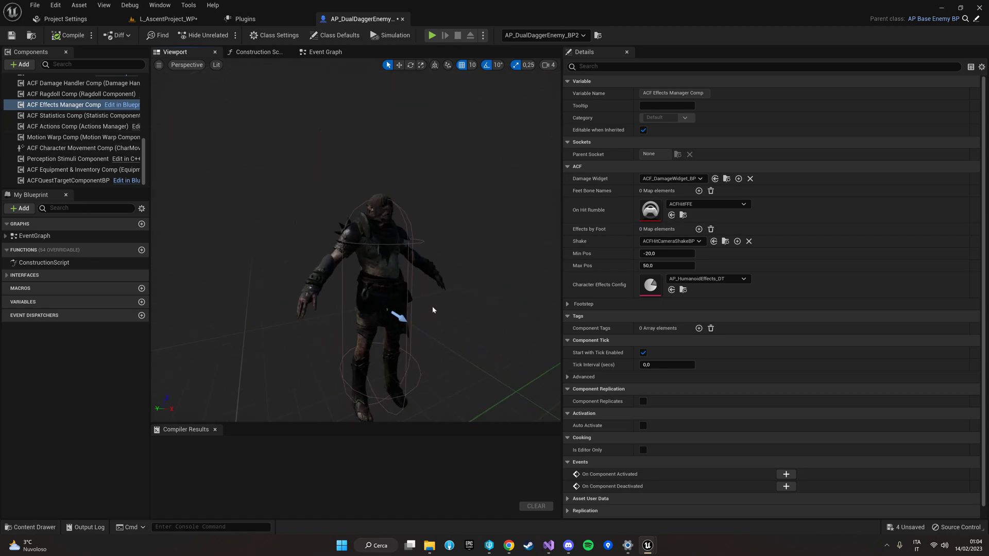
pyautogui.click(374, 268)
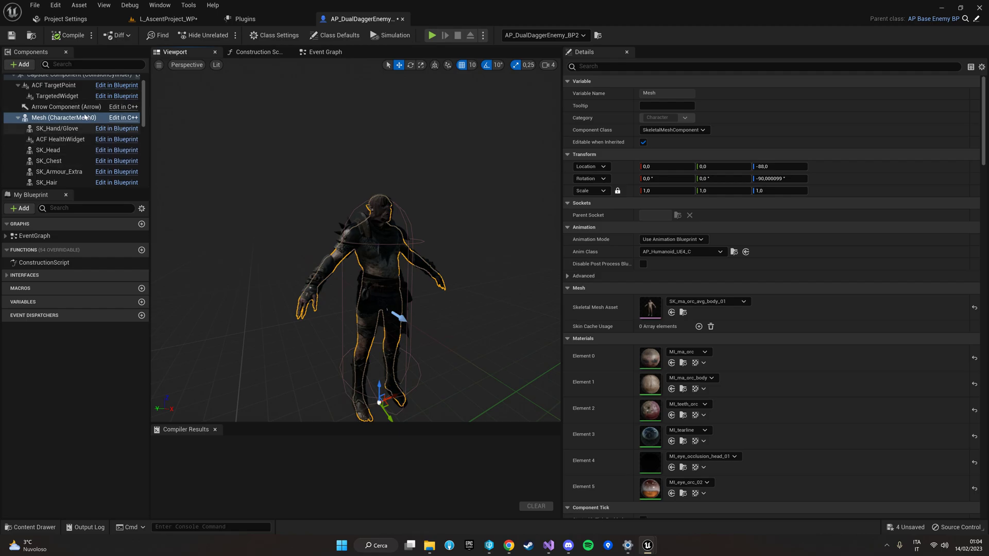
pyautogui.click(56, 128)
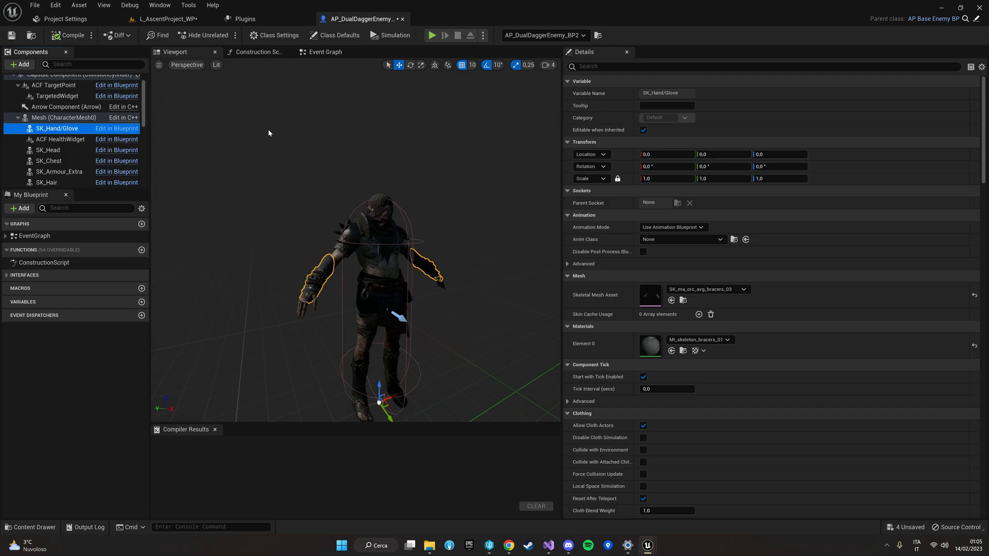
# - Run the Global Merger merge and close the Merge Success confirmation
pyautogui.click(168, 18)
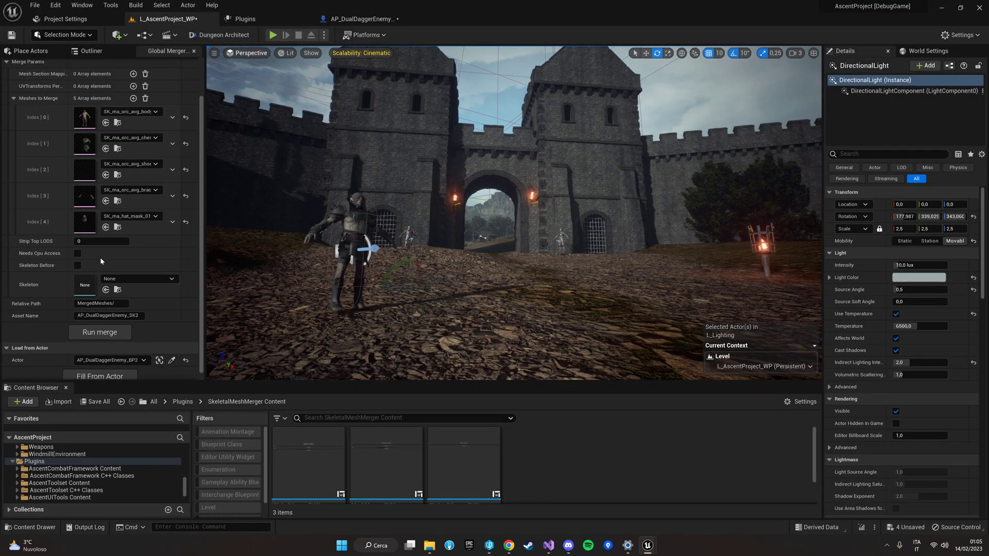
pyautogui.scroll(-1, 58, 181)
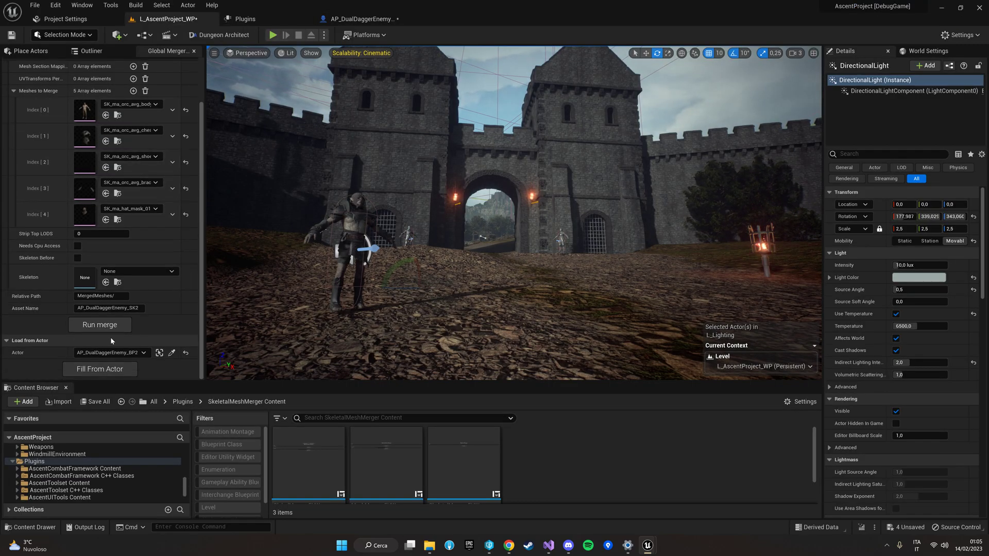
pyautogui.click(100, 328)
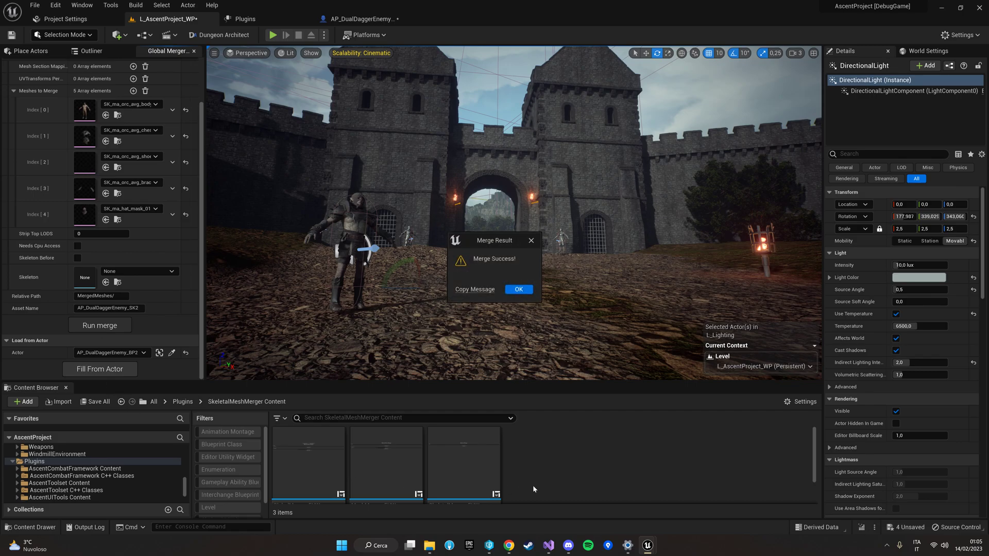
pyautogui.click(508, 291)
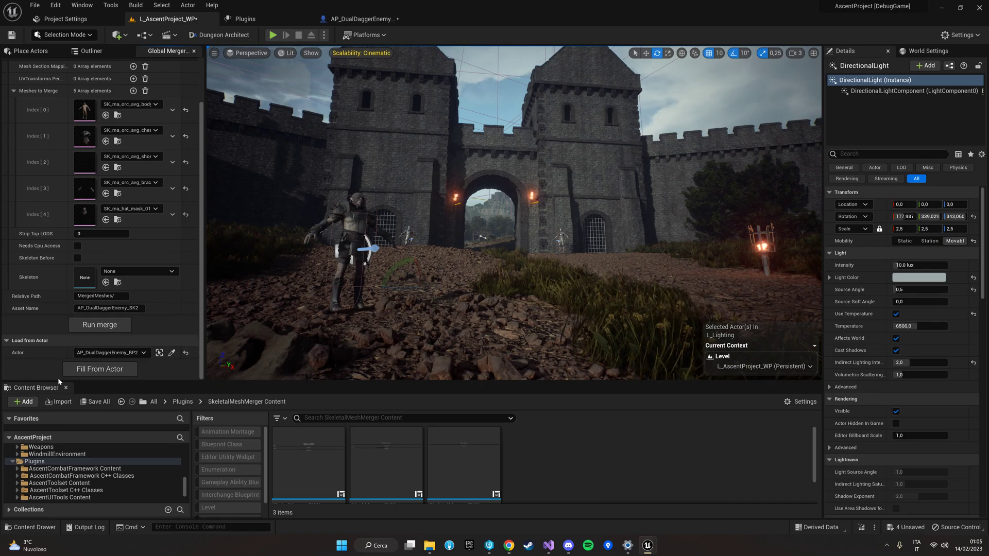
# - Drop AP_DualDaggerEnemy_SK2 from the MergedMeshes folder into the level beside the original orc
pyautogui.scroll(1, 55, 481)
pyautogui.scroll(2, 56, 481)
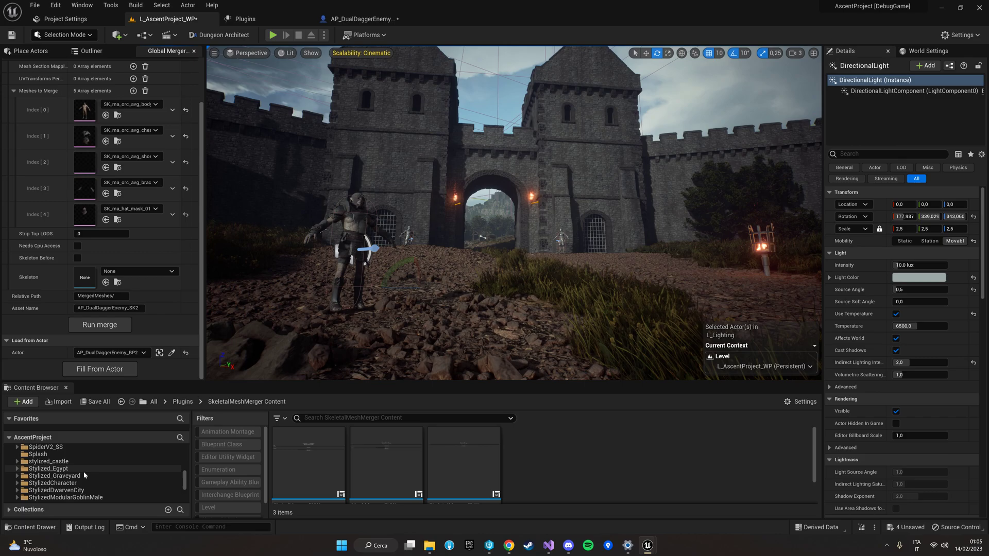
pyautogui.scroll(4, 84, 471)
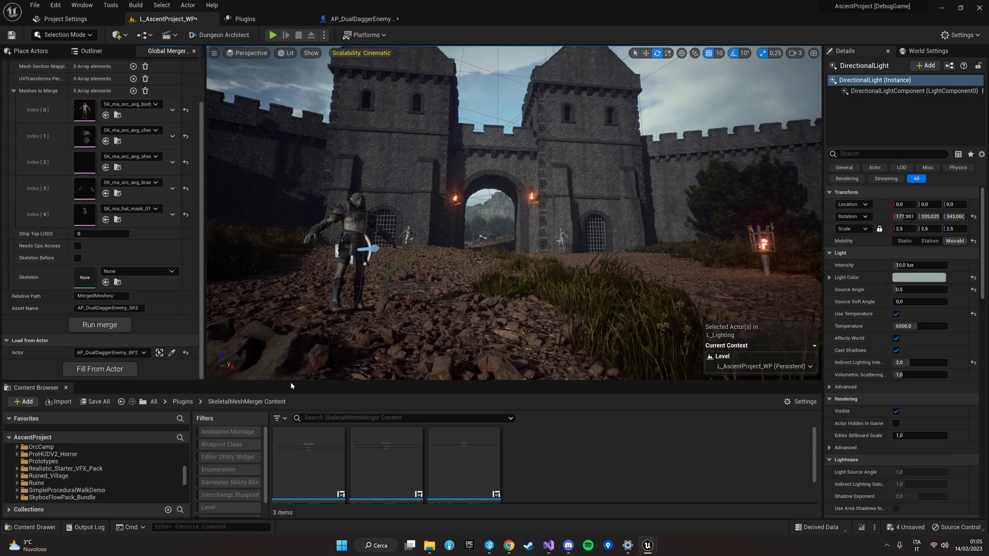
pyautogui.moveTo(121, 383); pyautogui.dragTo(305, 303)
pyautogui.scroll(15, 92, 426)
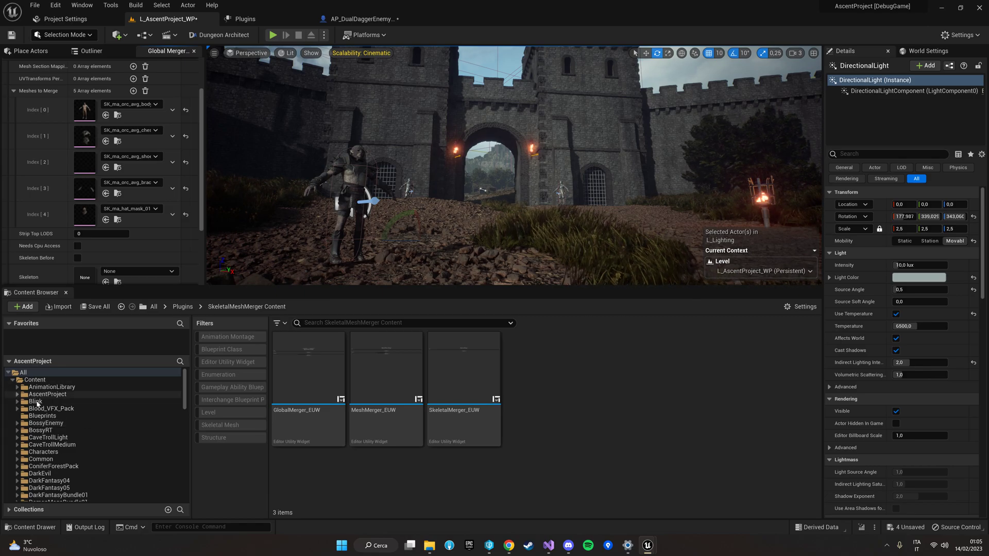
pyautogui.scroll(-3, 54, 438)
pyautogui.scroll(-1, 54, 441)
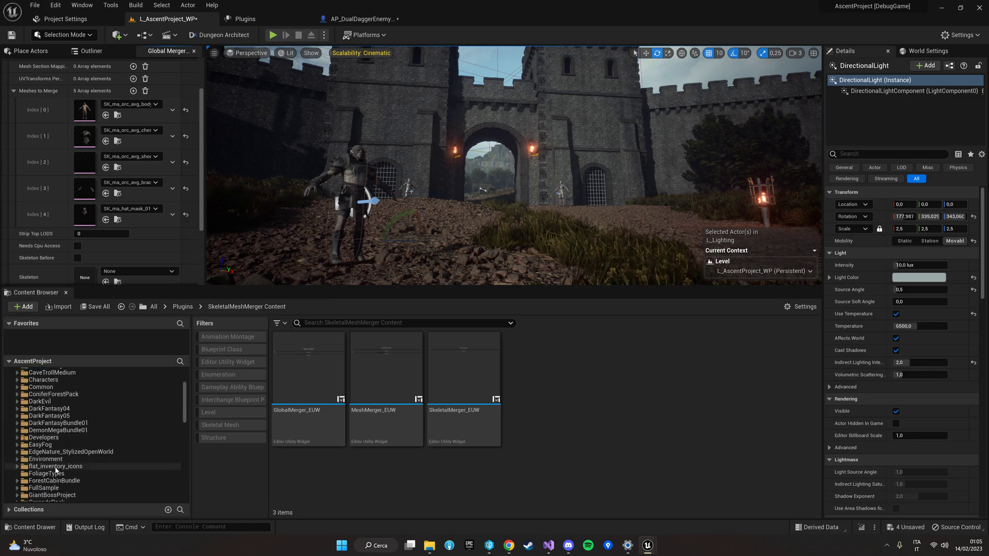
pyautogui.scroll(-8, 73, 435)
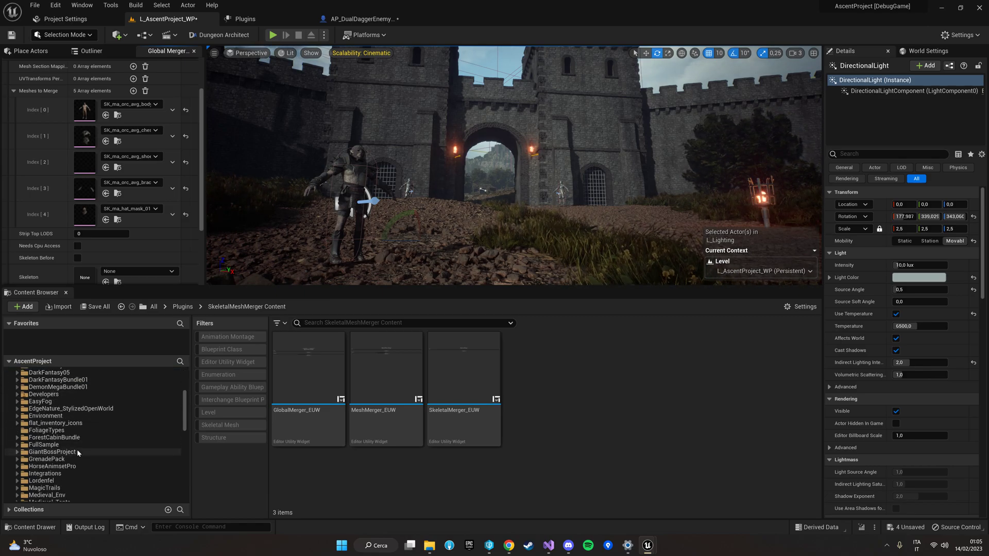
pyautogui.scroll(-2, 105, 461)
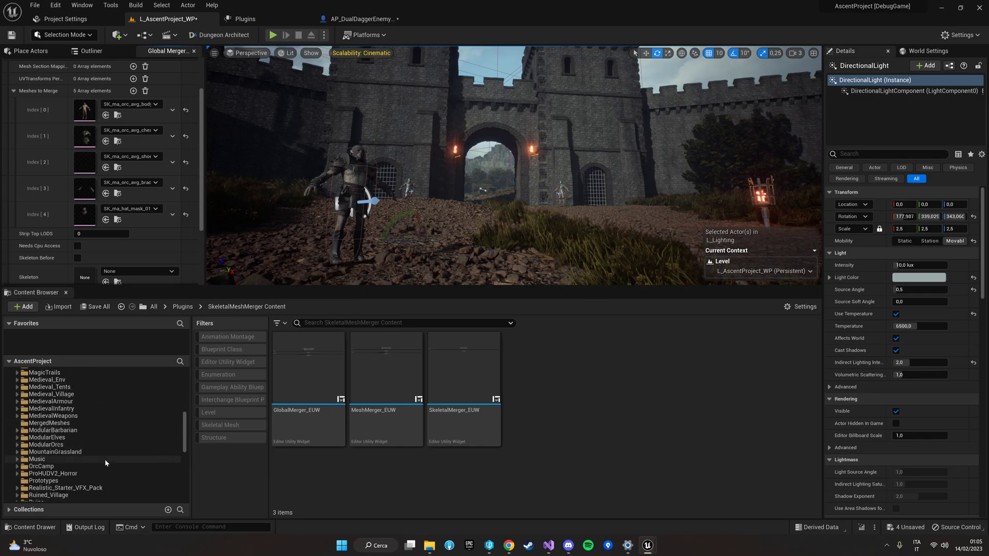
pyautogui.click(64, 425)
pyautogui.moveTo(315, 353); pyautogui.dragTo(439, 341)
# - Focus the merged orc and rotate it 50° around Z
pyautogui.scroll(3, 415, 277)
pyautogui.scroll(1, 416, 277)
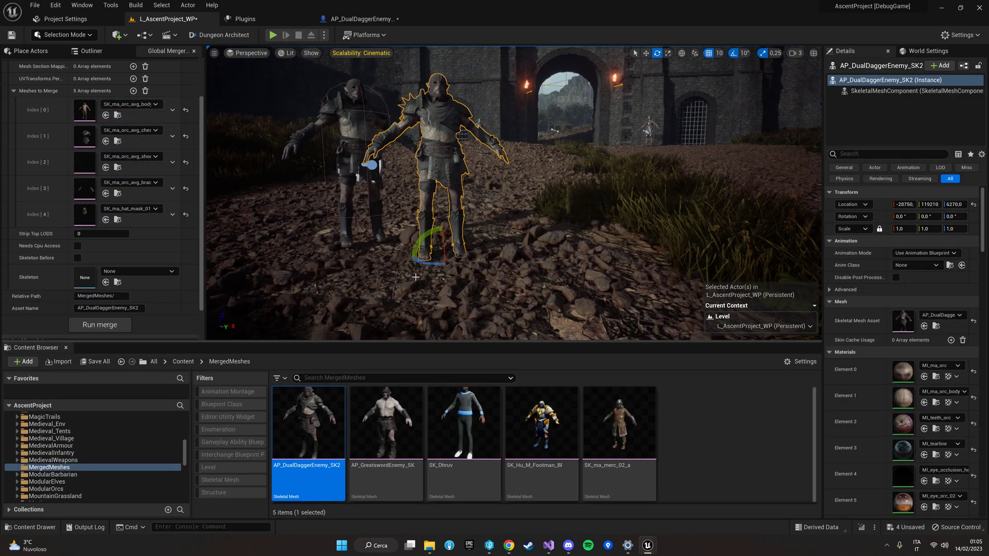
pyautogui.press('f')
pyautogui.scroll(2, 455, 300)
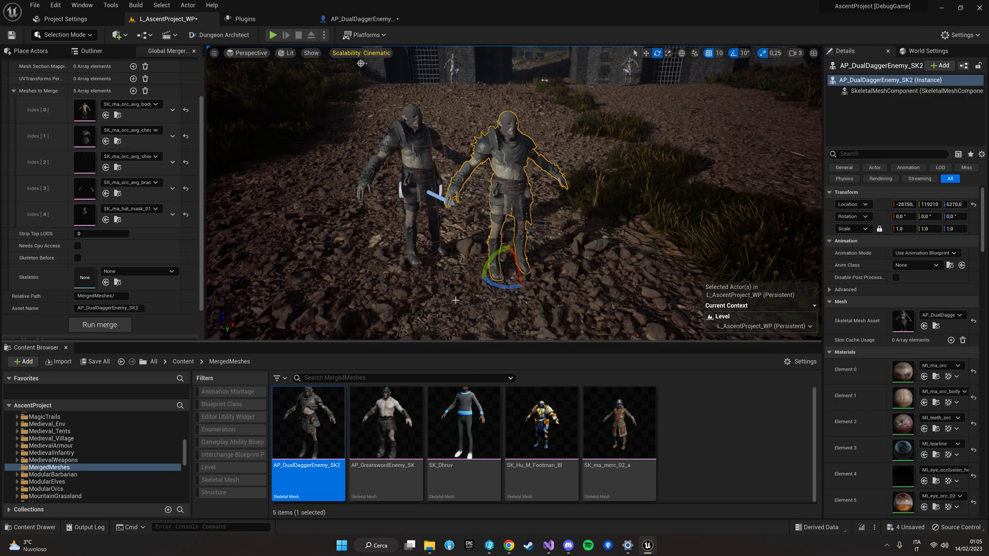
pyautogui.scroll(2, 455, 300)
pyautogui.moveTo(531, 292); pyautogui.dragTo(501, 295)
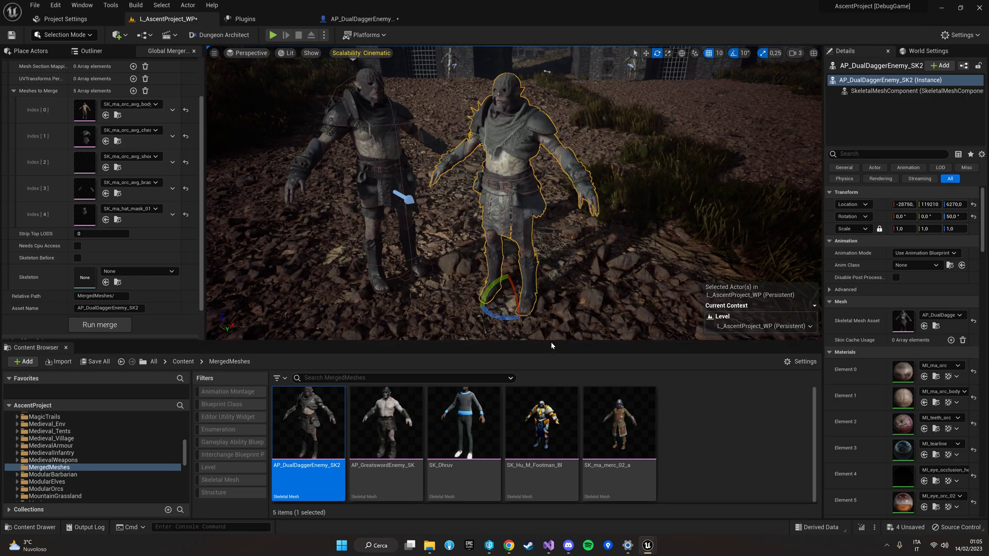
# - Nudge the merged orc left on Y and place AP_GreatswordEnemy_SK beside it
pyautogui.moveTo(552, 342); pyautogui.dragTo(551, 350)
pyautogui.moveTo(552, 346); pyautogui.dragTo(547, 322, button='right')
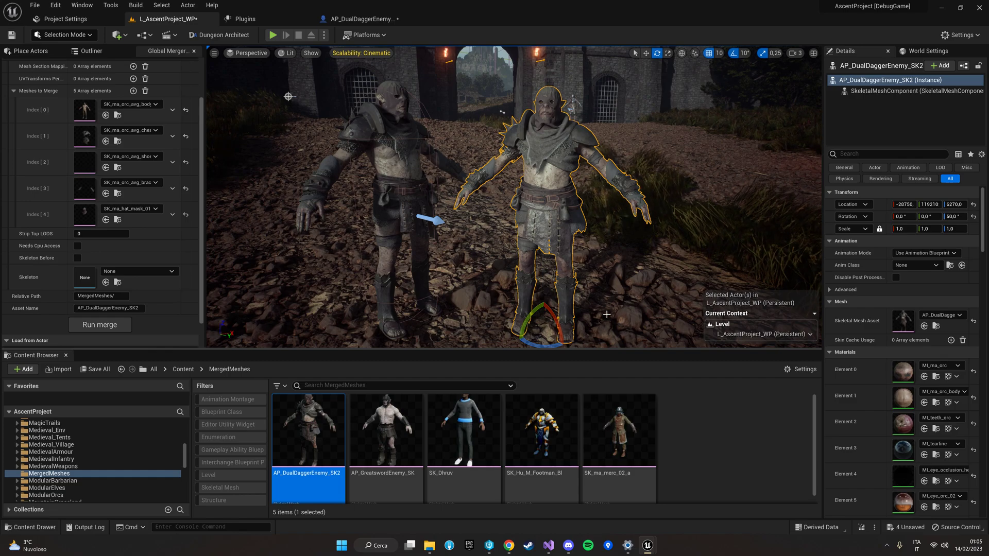
pyautogui.moveTo(554, 339); pyautogui.dragTo(537, 327)
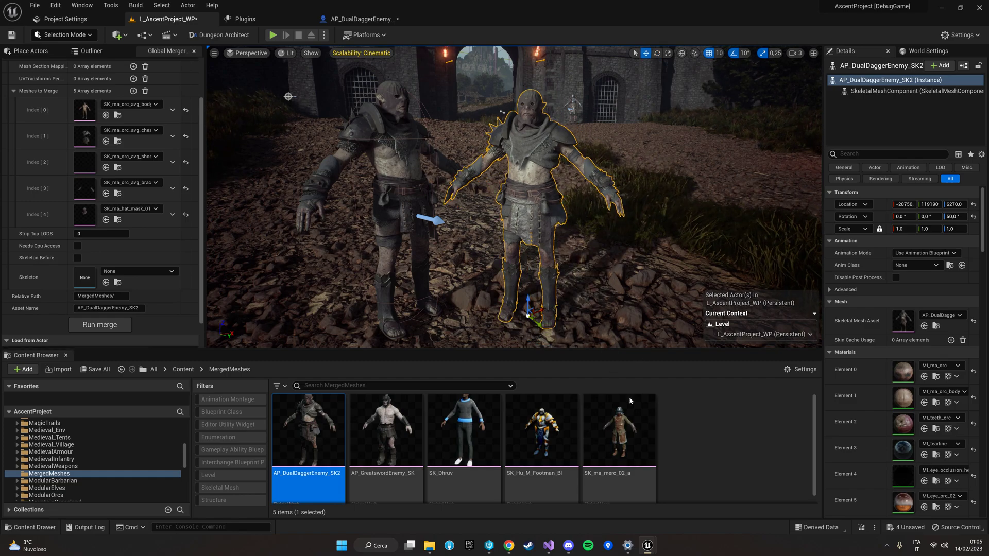
pyautogui.moveTo(386, 433); pyautogui.dragTo(646, 271)
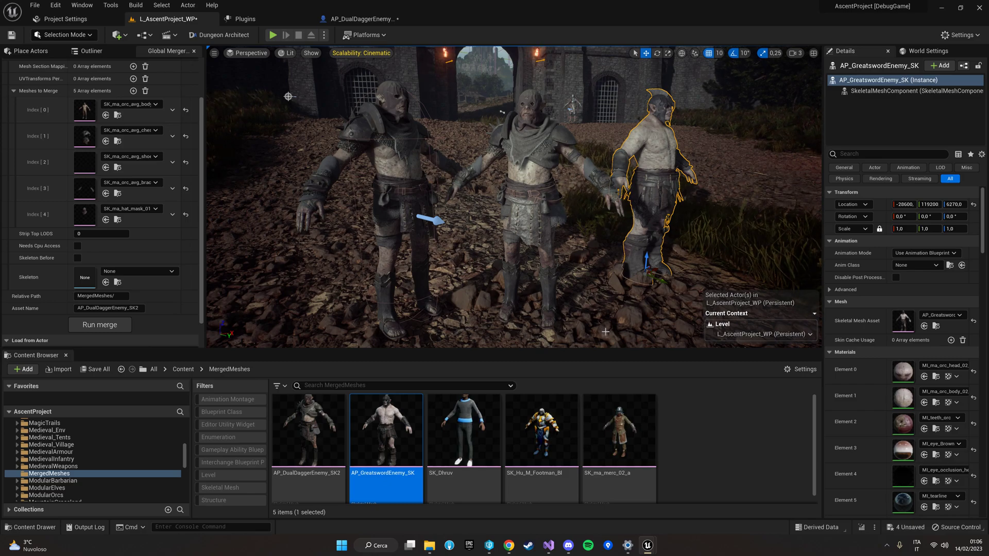
pyautogui.moveTo(605, 349); pyautogui.dragTo(617, 332)
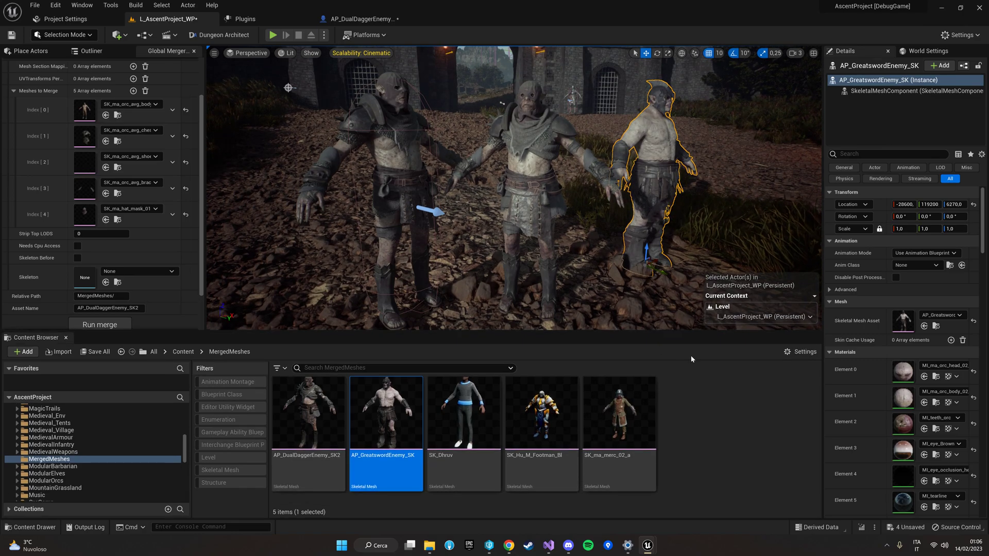